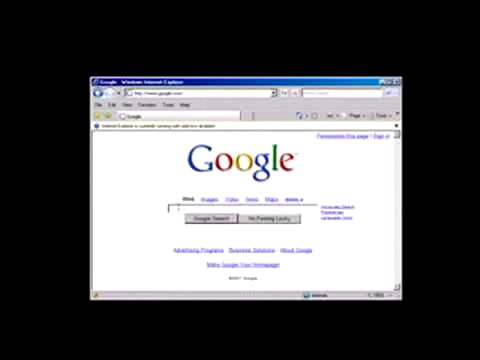
pyautogui.write('inter')
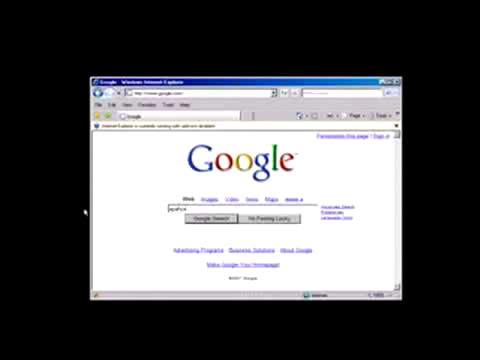
# Search Google for 'apache', accept the spelling fix, and reach the HTTP Server project via apache.org
pyautogui.click(243, 219)
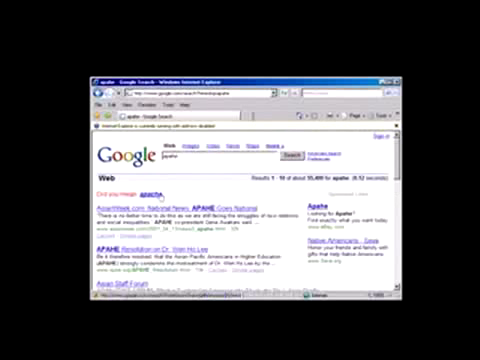
pyautogui.click(150, 192)
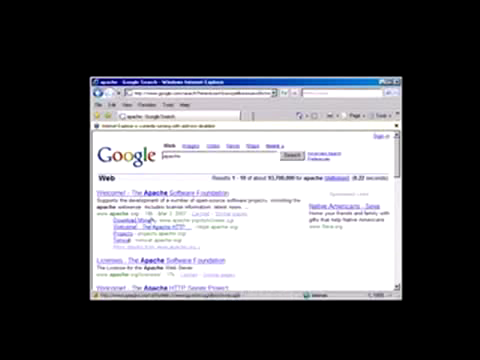
pyautogui.click(195, 193)
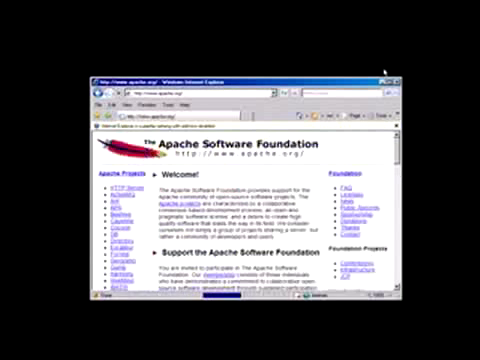
pyautogui.scroll(-3, 215, 190)
pyautogui.scroll(3, 215, 190)
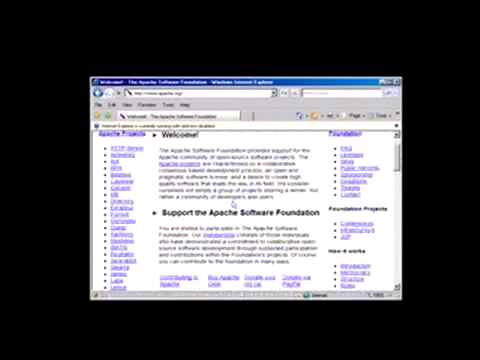
pyautogui.click(147, 148)
pyautogui.scroll(-3, 215, 231)
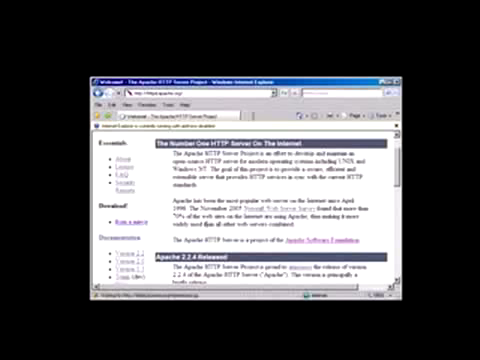
# Download the Apache 2.2.4 Win32 MSI installer and save it to disk
pyautogui.click(135, 217)
pyautogui.scroll(-3, 245, 190)
pyautogui.scroll(-2, 245, 190)
pyautogui.scroll(-2, 250, 245)
pyautogui.scroll(-3, 250, 230)
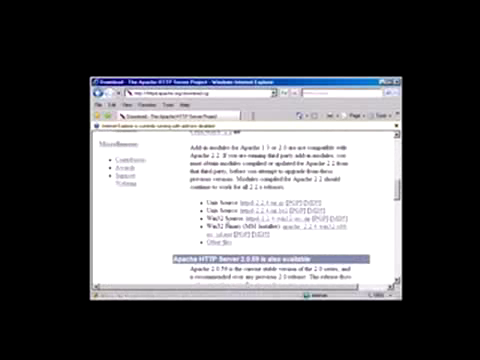
pyautogui.click(297, 228)
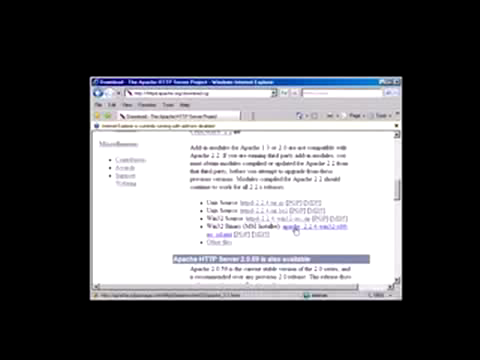
pyautogui.click(258, 152)
pyautogui.click(372, 247)
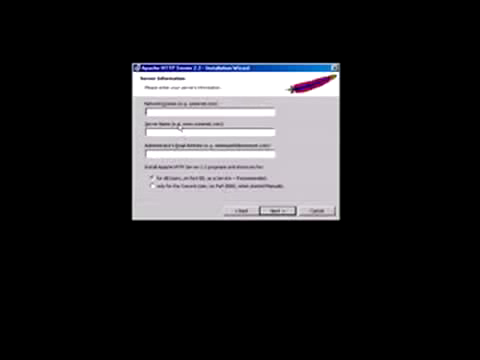
pyautogui.write('loc')
pyautogui.write('localhost')
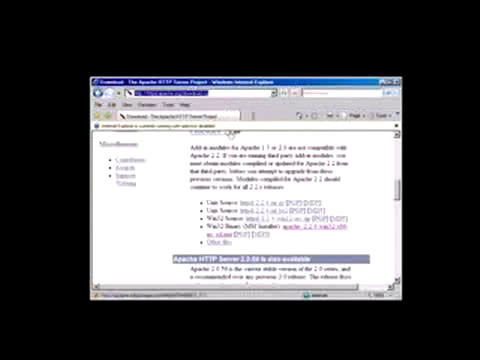
pyautogui.write('whatismy')
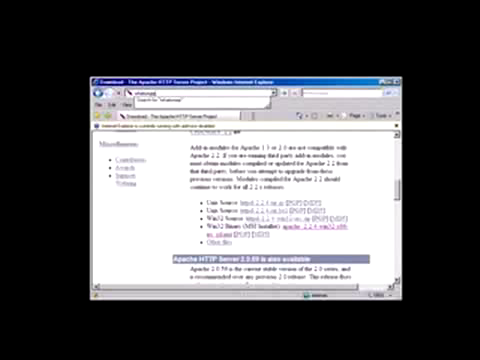
pyautogui.write('ip.com')
pyautogui.press('Return')
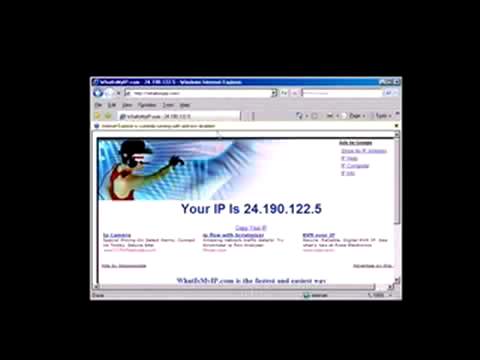
pyautogui.moveTo(243, 209); pyautogui.dragTo(320, 209)
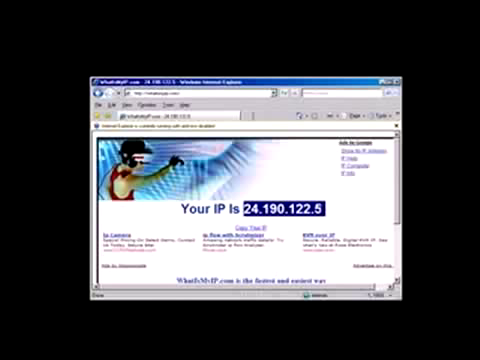
pyautogui.rightClick(322, 209)
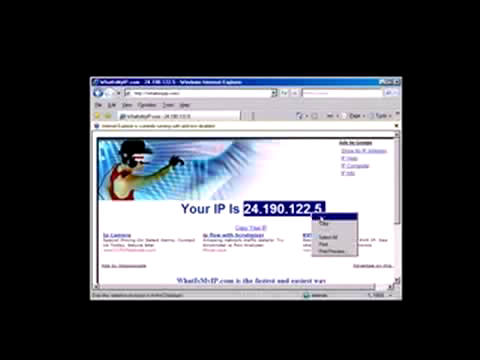
pyautogui.click(352, 213)
# Paste 24.190.122.5 into the address bar and load it
pyautogui.click(155, 92)
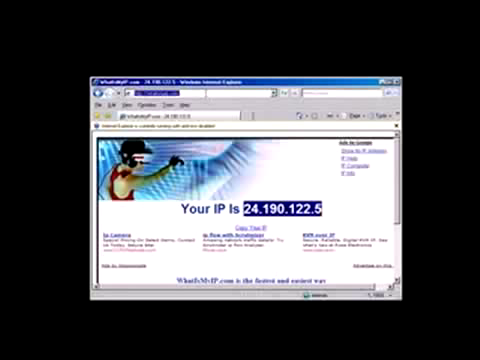
pyautogui.hotkey('ctrl', 'v')
pyautogui.press('Return')
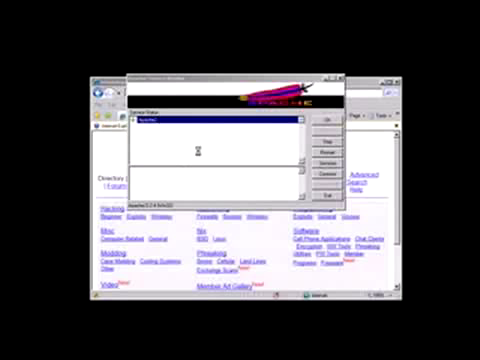
# Bring up the Start menu's list of installed programs
pyautogui.press('super')
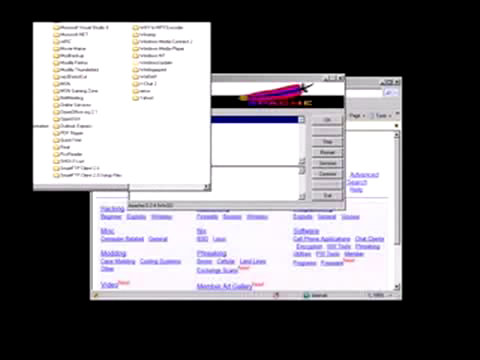
# Go into the Apache Software Foundation > apache2.2 > htdocs folder
pyautogui.click(92, 45)
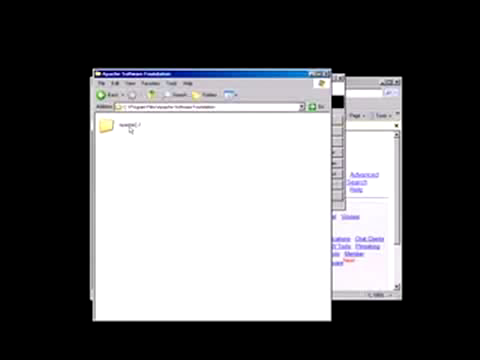
pyautogui.doubleClick(120, 125)
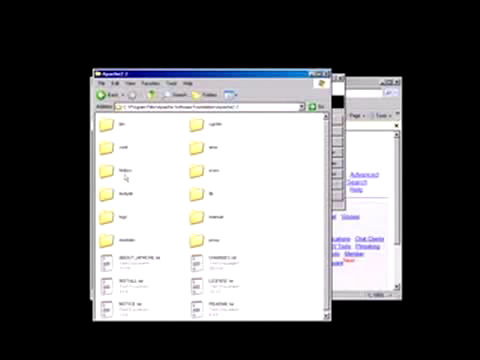
pyautogui.click(120, 170)
pyautogui.doubleClick(120, 172)
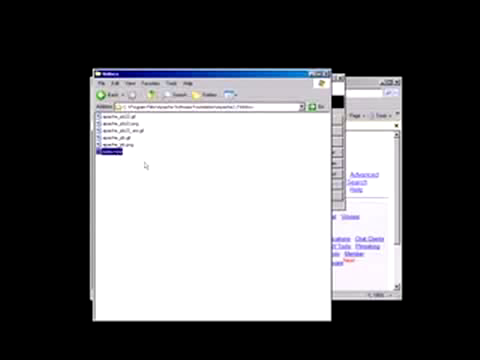
# Delete the default web files and name a new file by pasting its name
pyautogui.moveTo(150, 170); pyautogui.dragTo(100, 117)
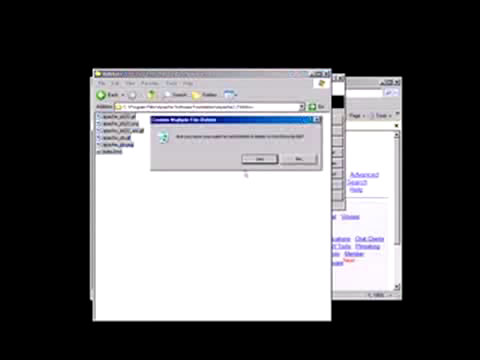
pyautogui.click(260, 160)
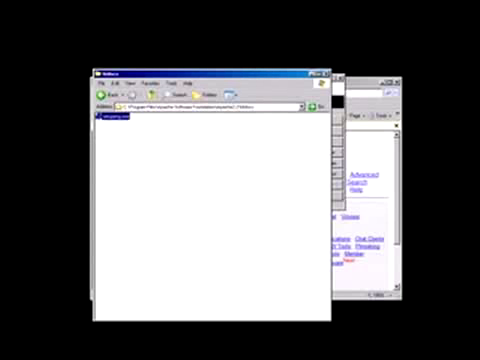
pyautogui.press('F2')
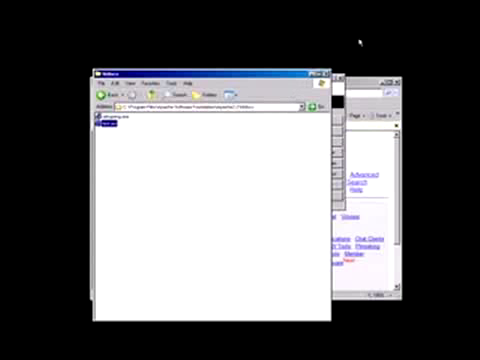
pyautogui.hotkey('ctrl', 'v')
pyautogui.click(236, 176)
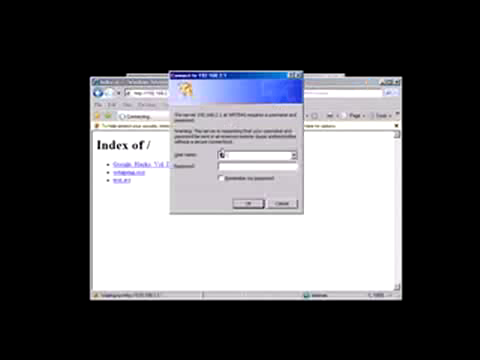
# Enter the password and submit the 192.168.1.1 router login
pyautogui.press('Tab')
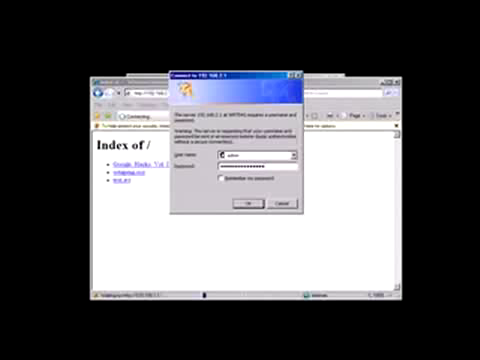
pyautogui.press('Return')
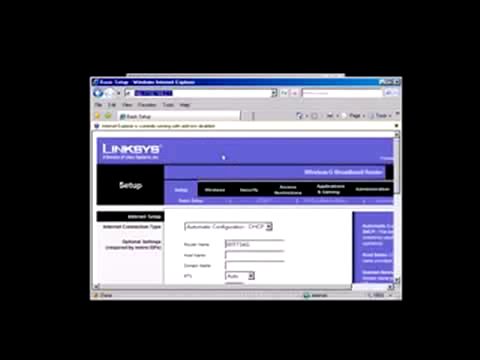
# Save two enabled Port Range Forward rules pointing to this PC under Applications & Gaming
pyautogui.click(333, 190)
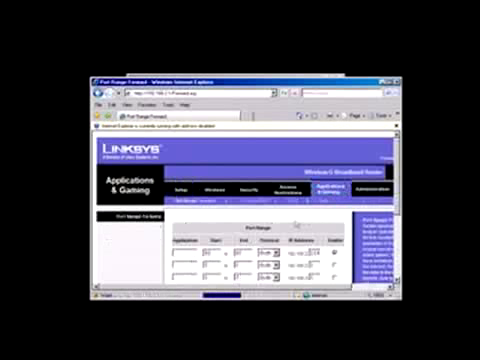
pyautogui.scroll(-2, 305, 222)
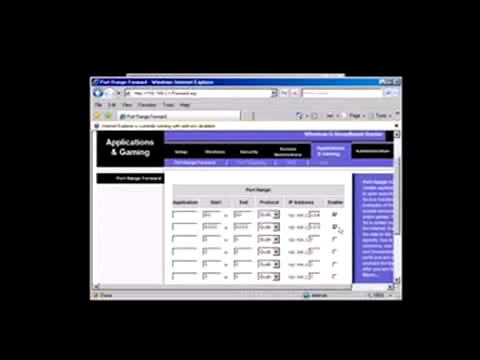
pyautogui.scroll(-3, 348, 230)
pyautogui.click(262, 270)
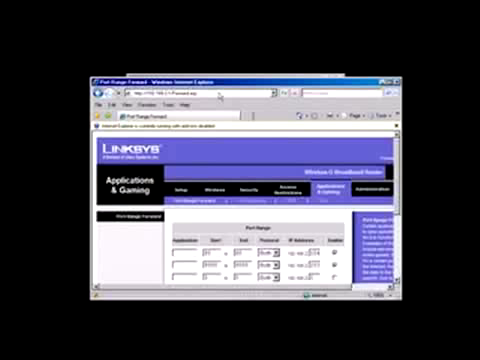
# Load the router's external IP with the web server port in the address bar
pyautogui.click(219, 93)
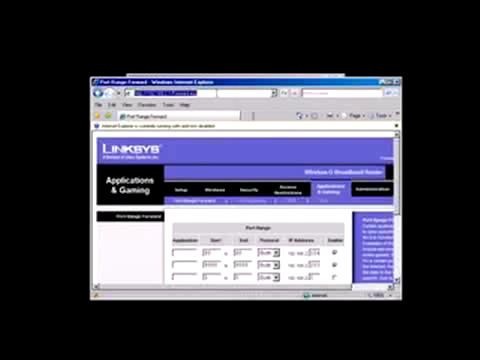
pyautogui.write('192.168.1')
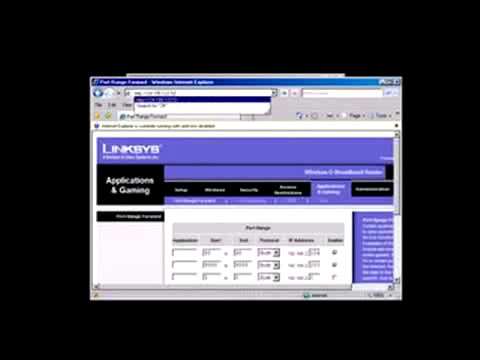
pyautogui.write('.1')
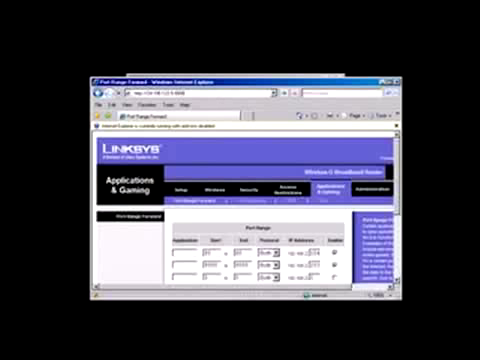
pyautogui.press('Return')
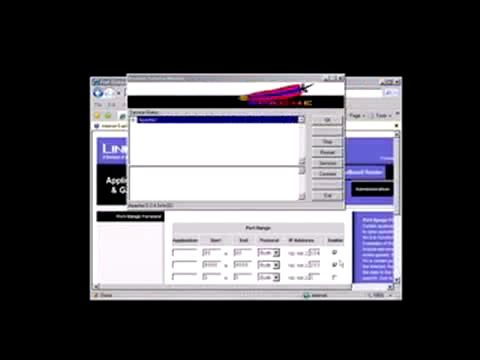
# Bring up the Apache Service Monitor, then open conf\httpd.conf in Notepad
pyautogui.click(326, 152)
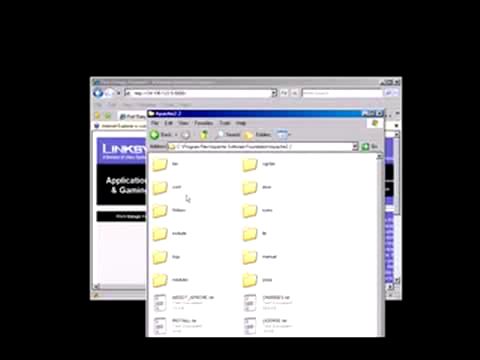
pyautogui.click(165, 187)
pyautogui.doubleClick(170, 187)
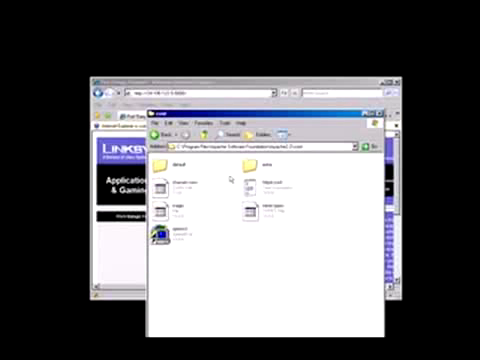
pyautogui.doubleClick(272, 184)
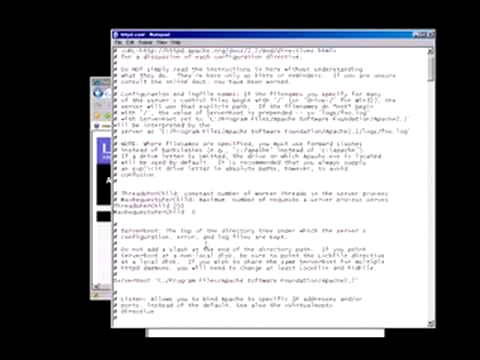
pyautogui.scroll(-3, 270, 190)
pyautogui.scroll(-3, 270, 190)
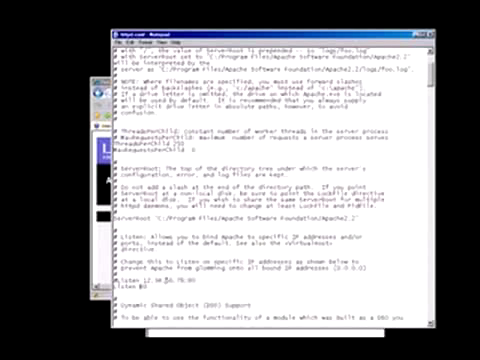
pyautogui.write('80')
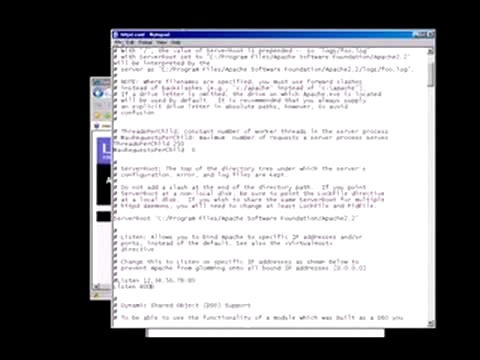
# Save httpd.conf with its Listen port changed to 8080
pyautogui.click(116, 42)
pyautogui.click(125, 60)
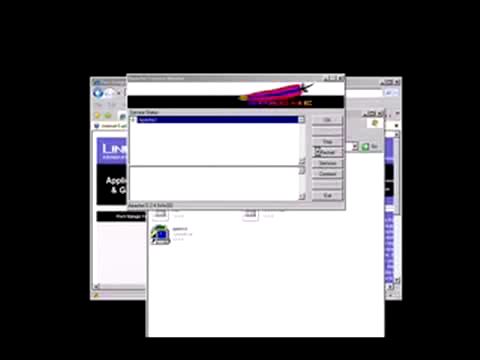
# Restart the Apache2 service from Apache Service Monitor, then close the monitor
pyautogui.click(240, 250)
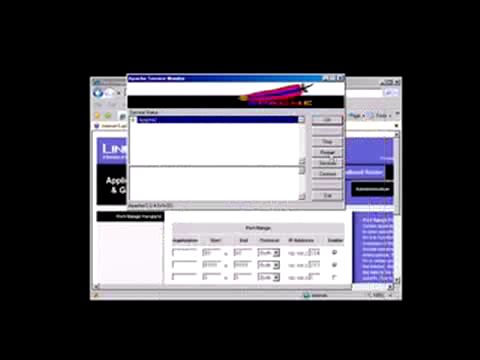
pyautogui.click(332, 150)
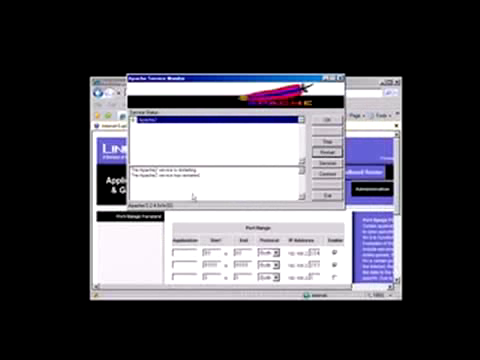
pyautogui.click(329, 121)
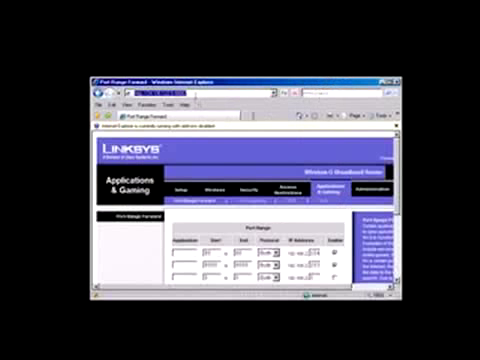
pyautogui.write('8080')
# Load the router's external IP on port 8080 to show the three-file Index of / listing
pyautogui.press('Return')
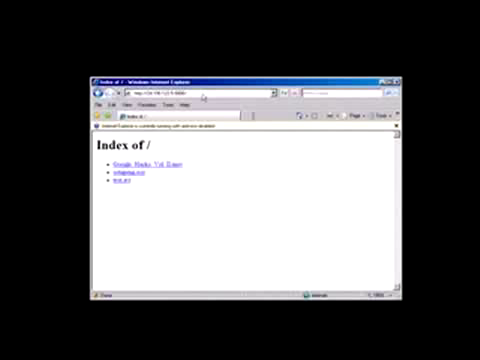